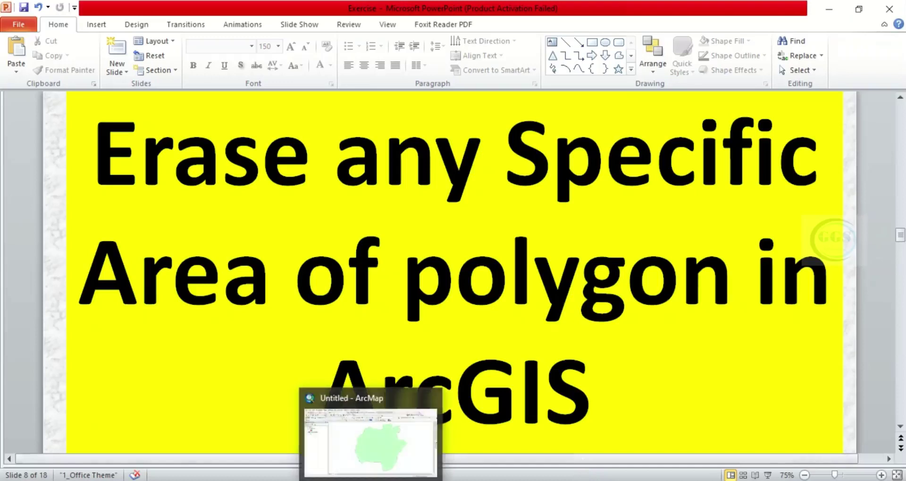
In ArcMap, turn on the Ifelodun layer so its red area shows inside the Ekiti boundary
left_click(395, 434)
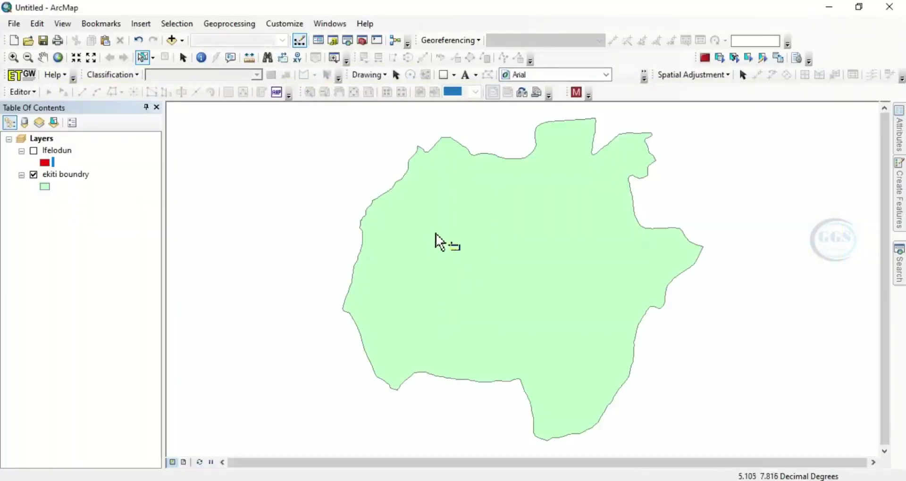
left_click(182, 59)
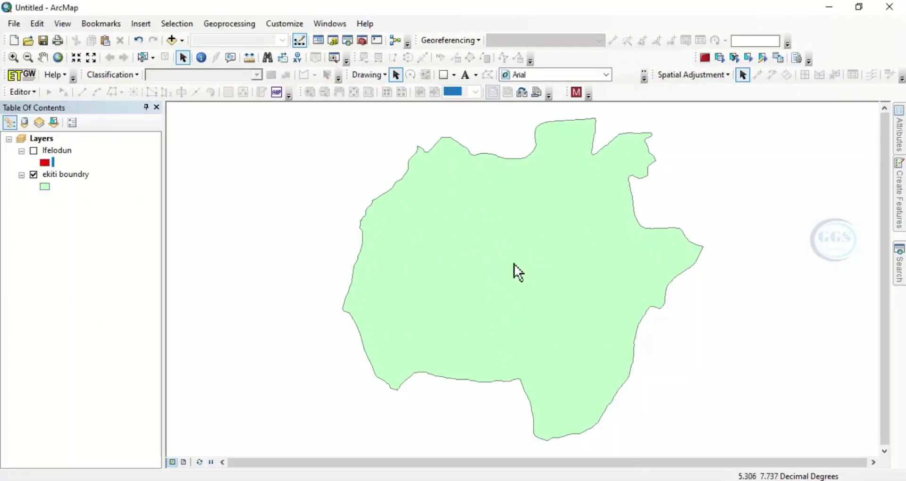
left_click(34, 151)
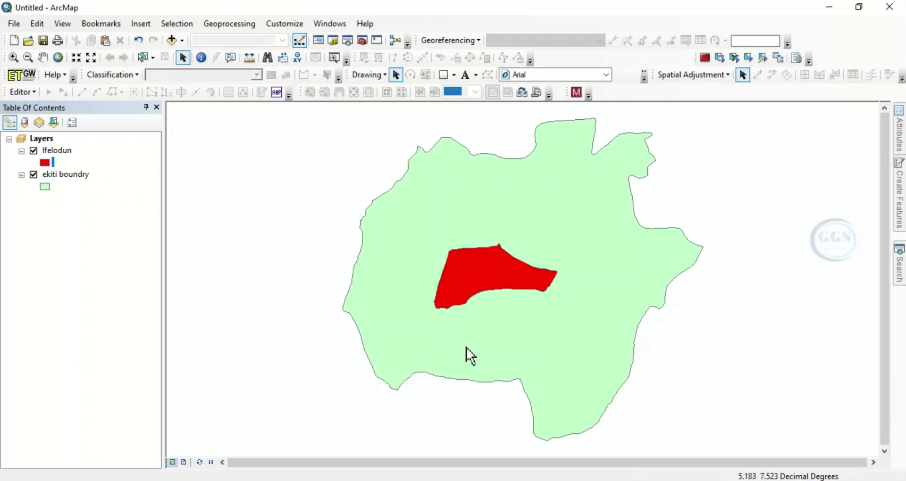
left_click(34, 151)
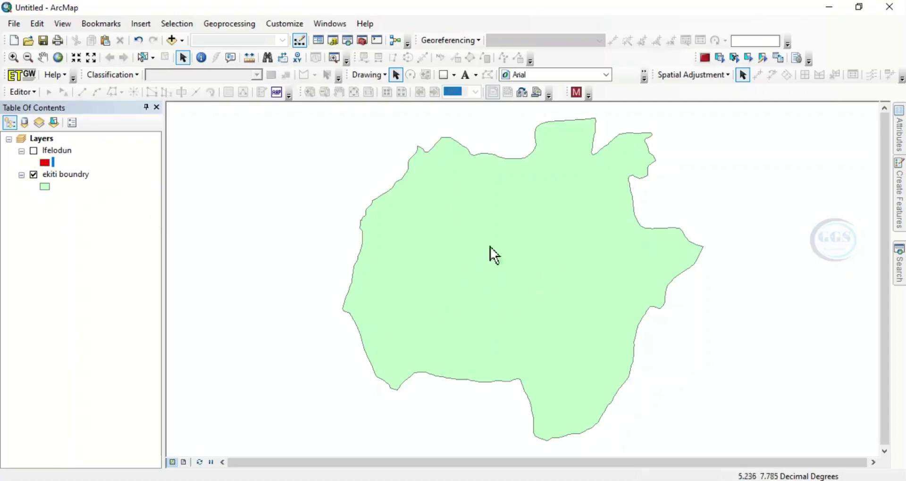
left_click(34, 151)
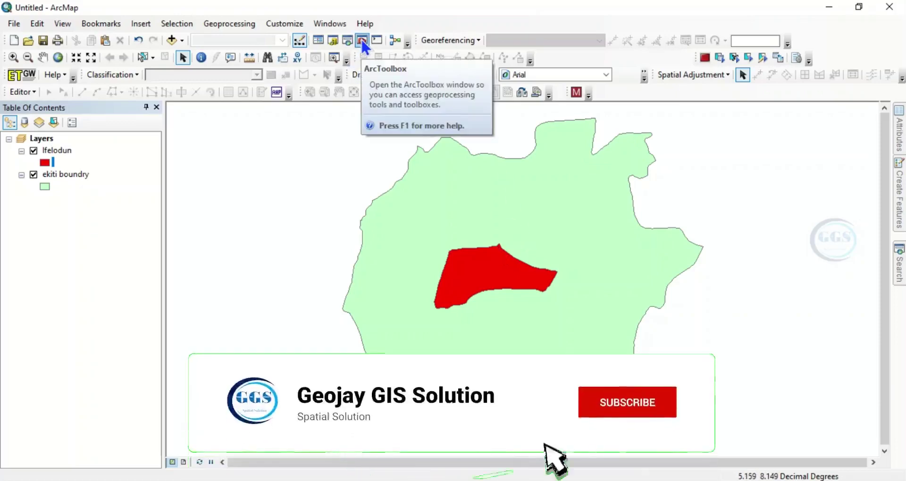
Open ArcToolbox and expand Analysis Tools > Overlay to reveal the Erase tool
left_click(362, 42)
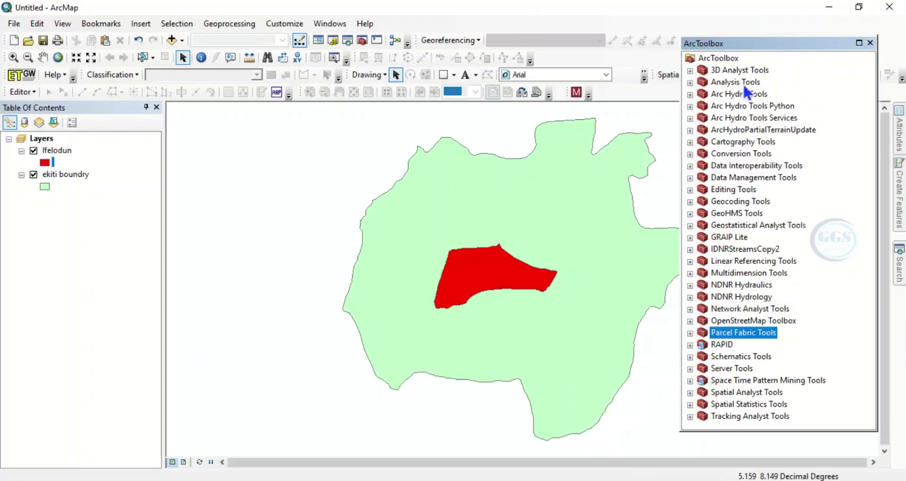
left_click(690, 83)
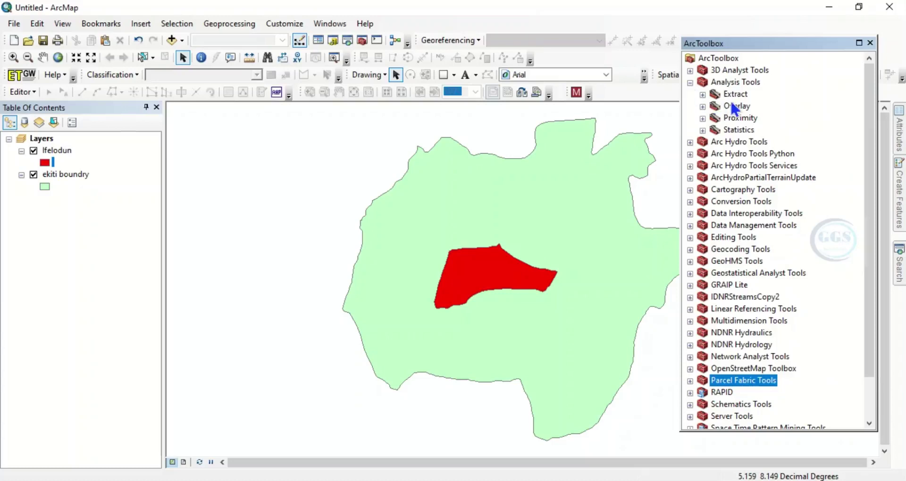
left_click(702, 107)
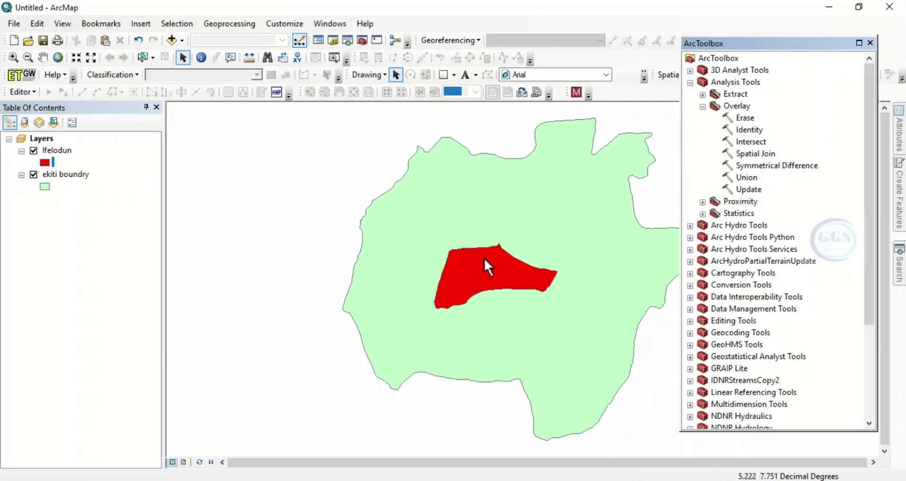
In the Erase tool, set ekiti boundry as input features and Ifelodun as erase features
double_click(745, 119)
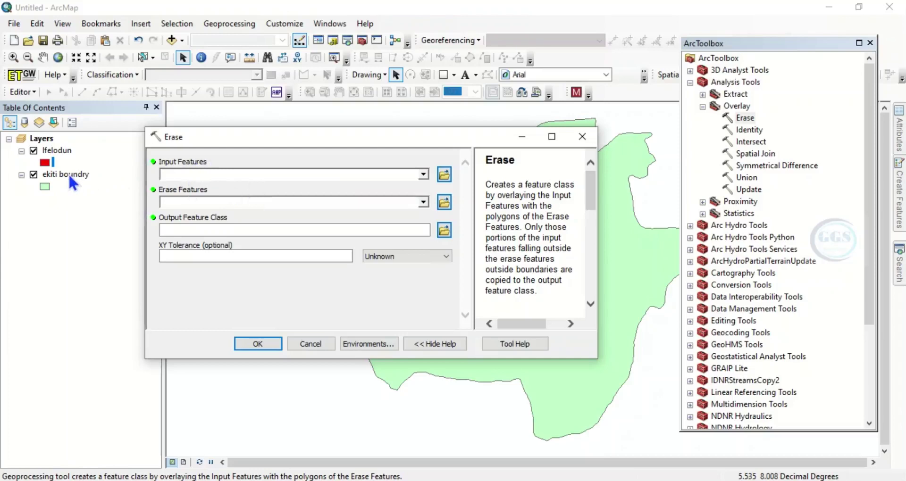
left_click(422, 175)
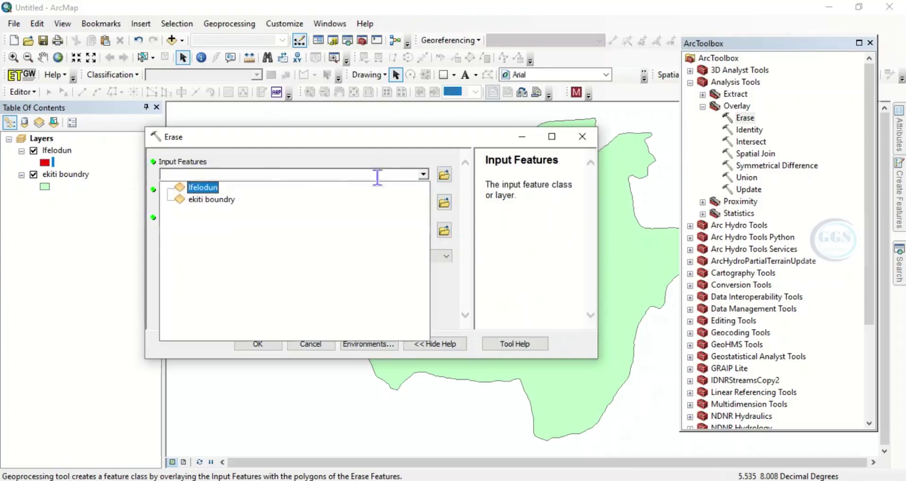
left_click(207, 200)
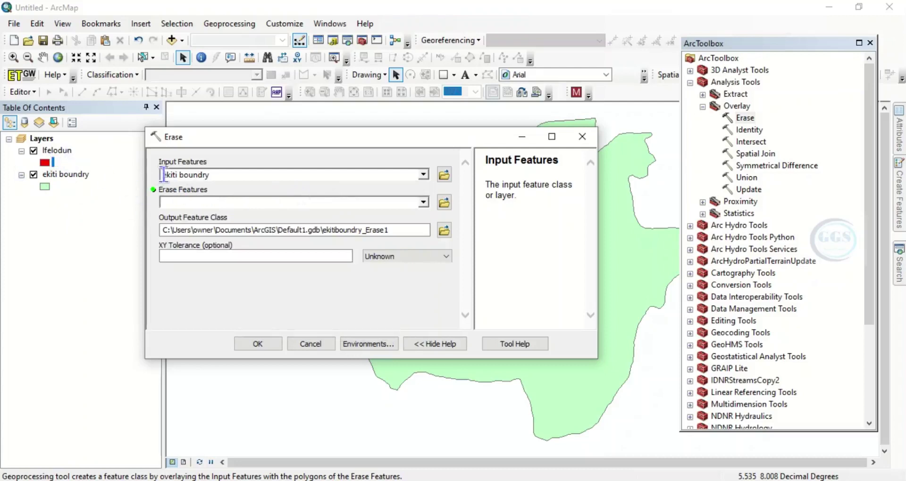
left_click(424, 203)
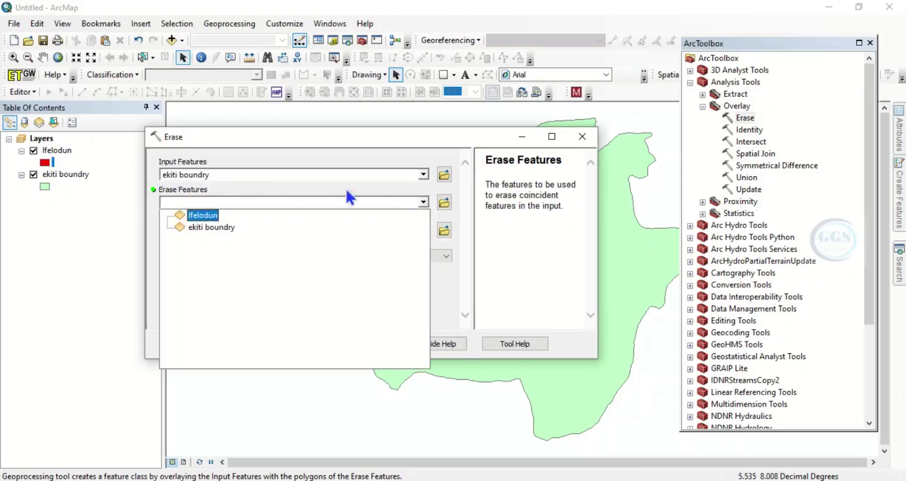
left_click(210, 217)
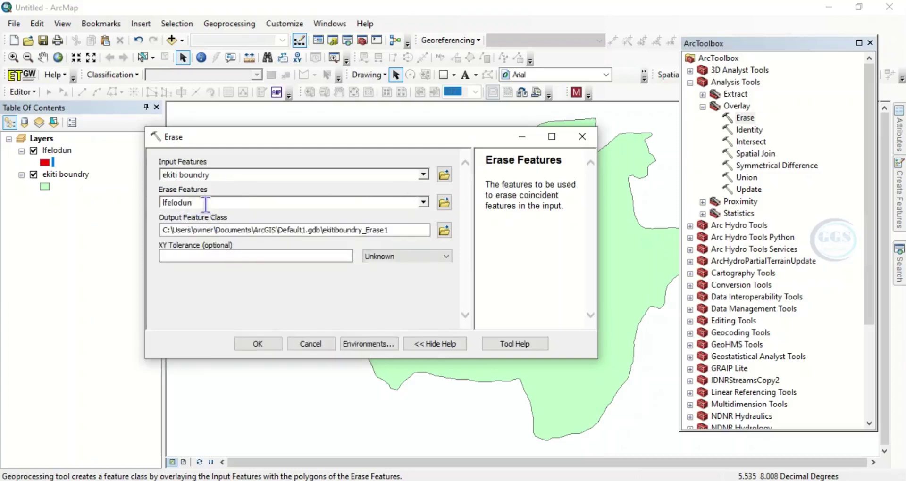
left_click(444, 230)
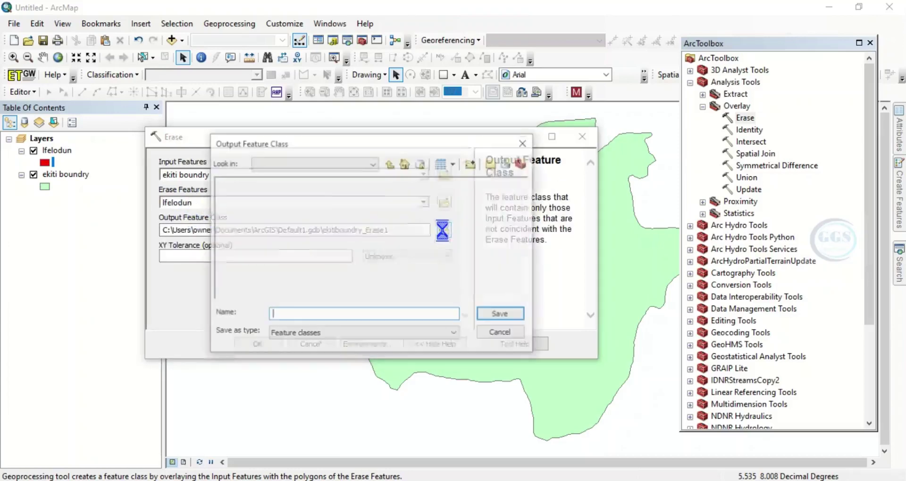
Name the Erase output Practice.shp in the EXERCISE folder
left_click(280, 313)
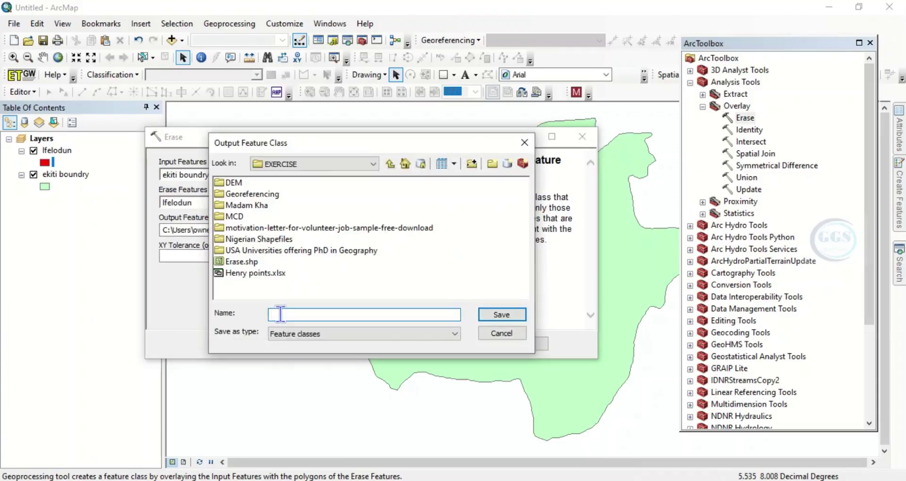
type("Practice")
left_click(492, 313)
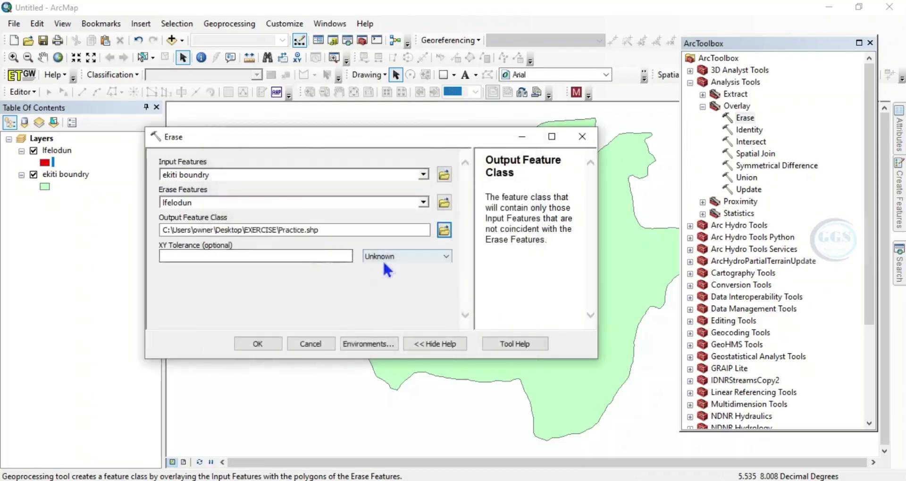
Set XY tolerance to 0 decimal degrees and run the erase
left_click(346, 255)
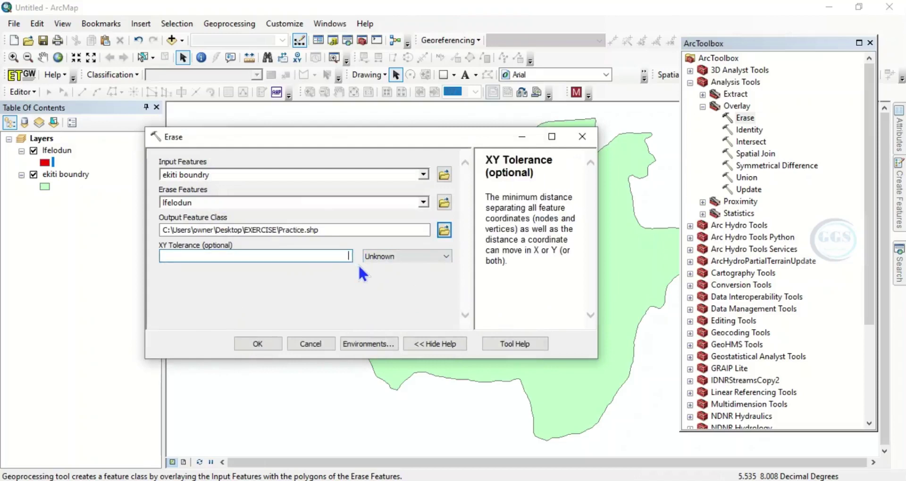
type("0")
left_click(403, 256)
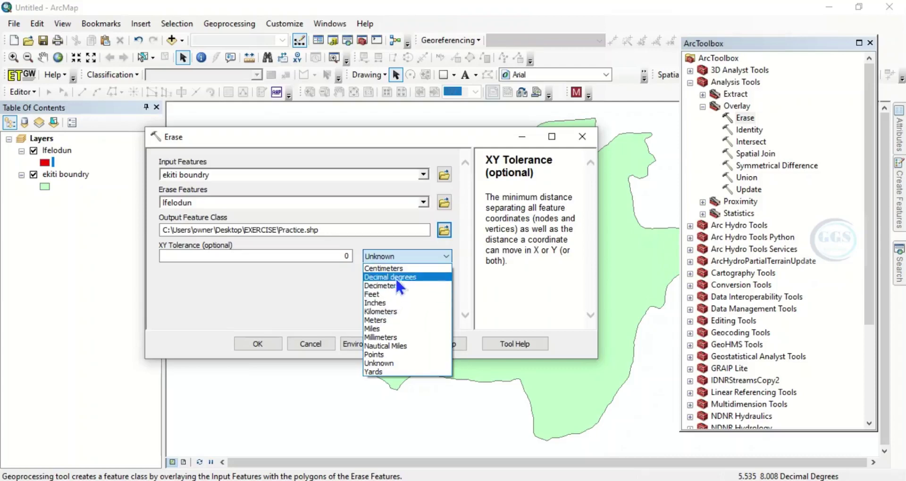
left_click(392, 278)
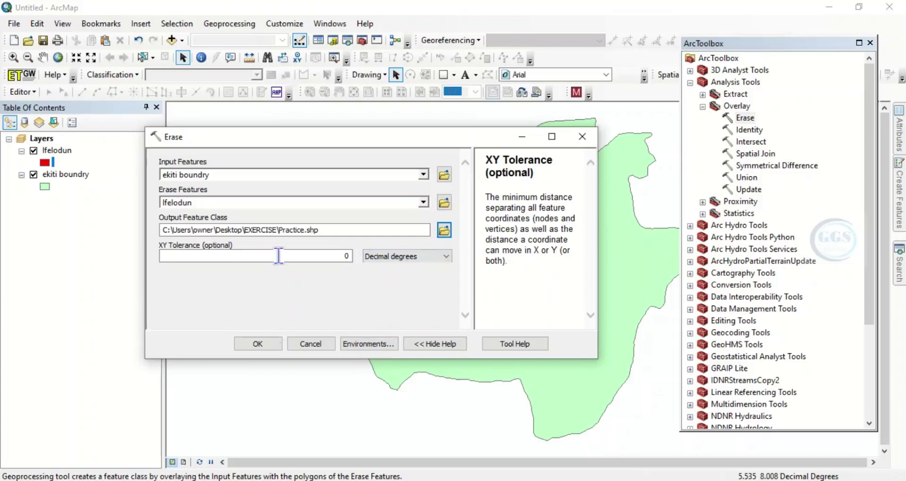
left_click(253, 343)
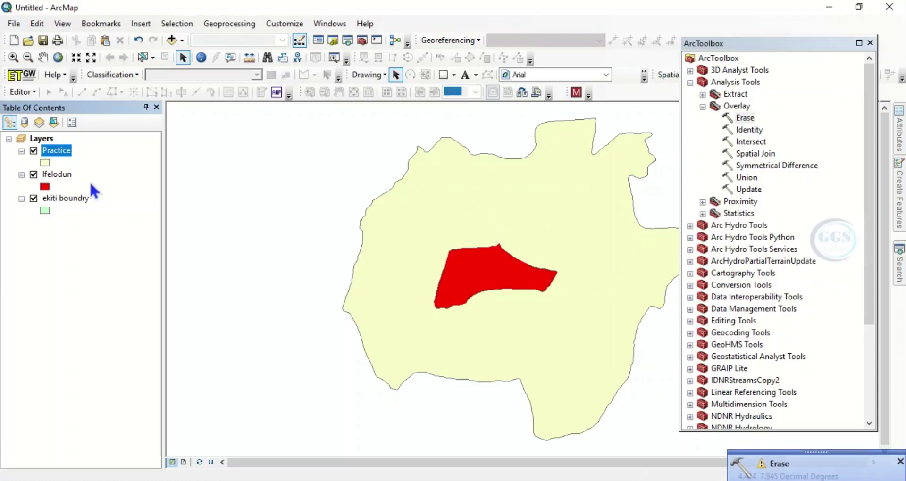
Hide the Ifelodun and ekiti boundry layers to reveal the hole in Practice
left_click(33, 198)
left_click(33, 175)
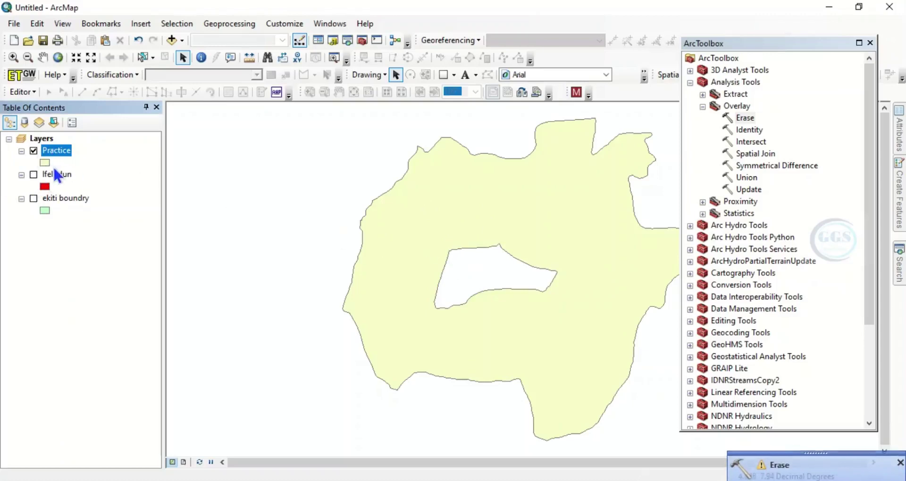
left_click(45, 162)
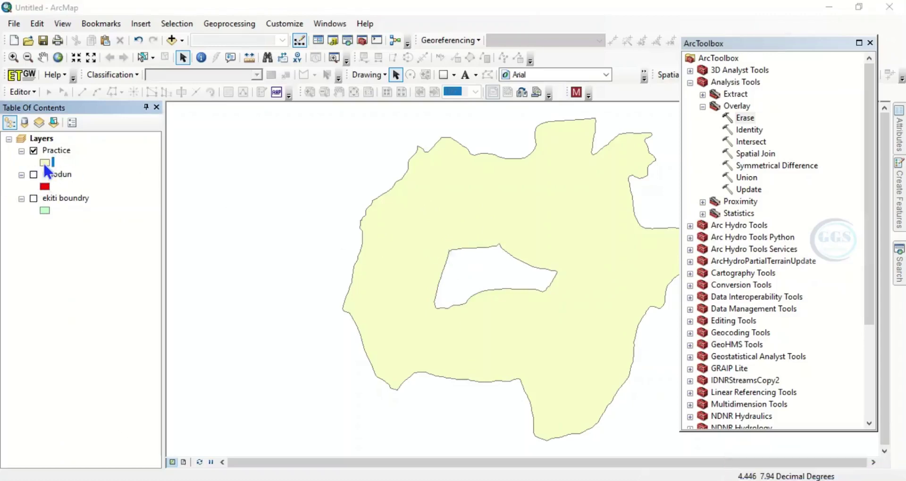
Apply the Green fill symbol to the Practice layer
left_click(152, 208)
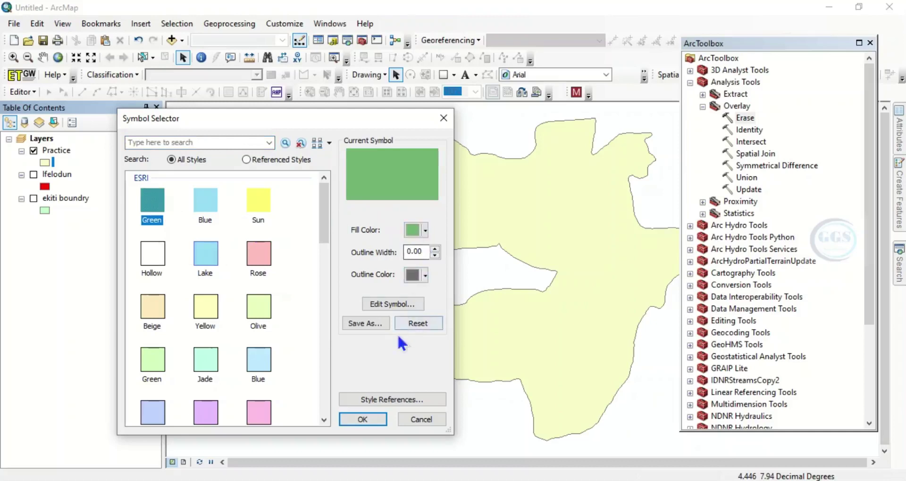
left_click(363, 419)
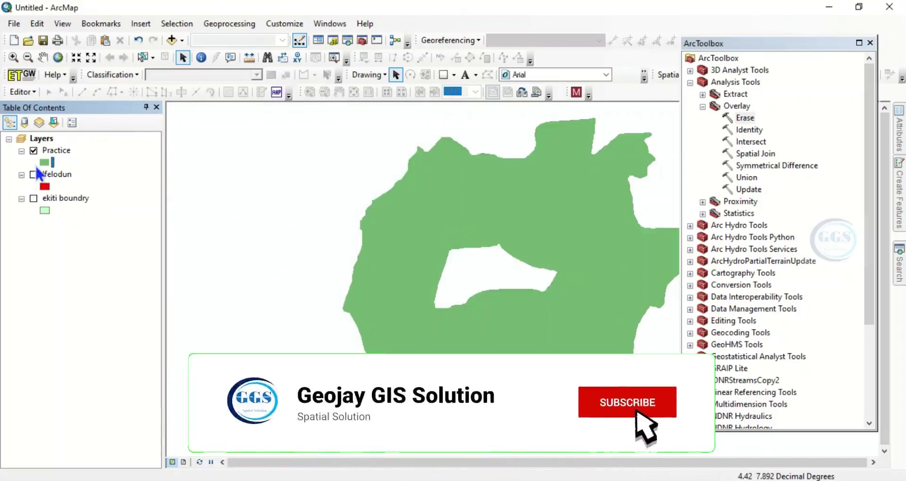
left_click(33, 199)
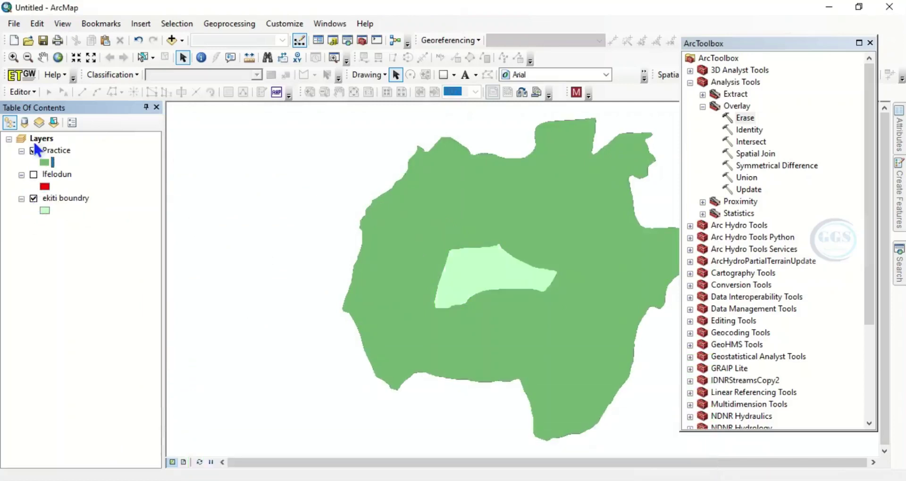
left_click(33, 151)
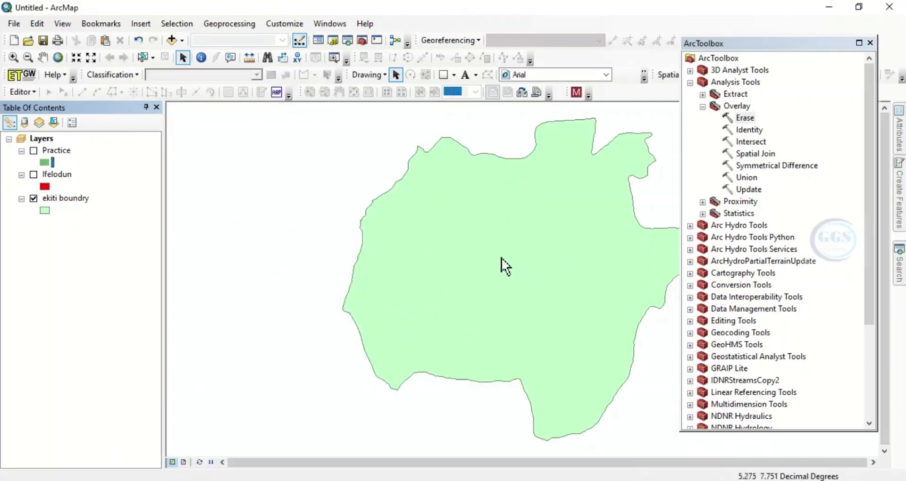
left_click(33, 151)
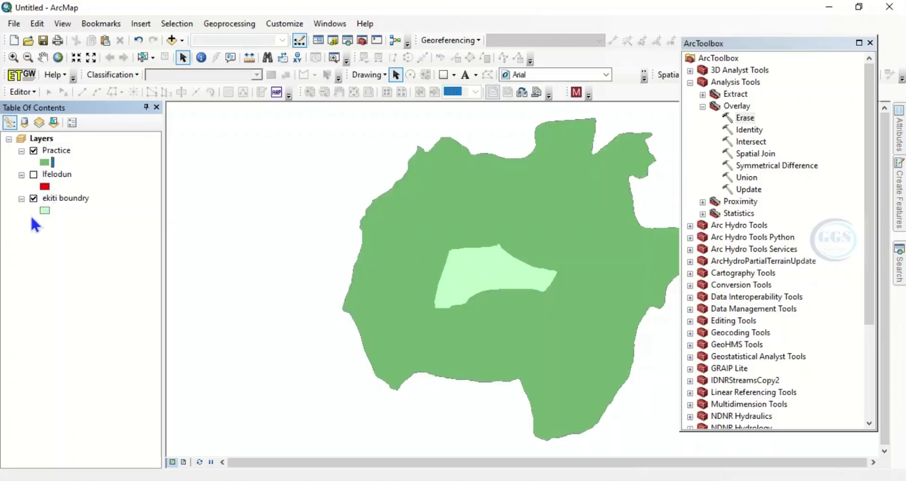
left_click(34, 198)
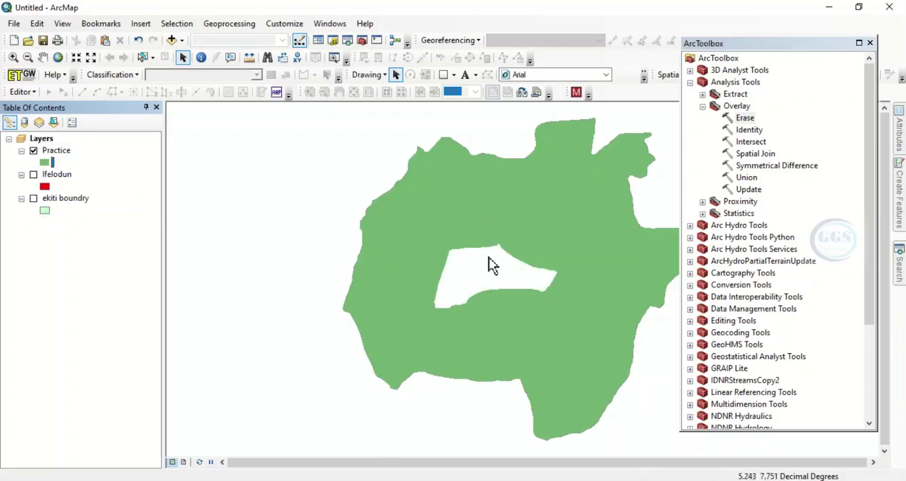